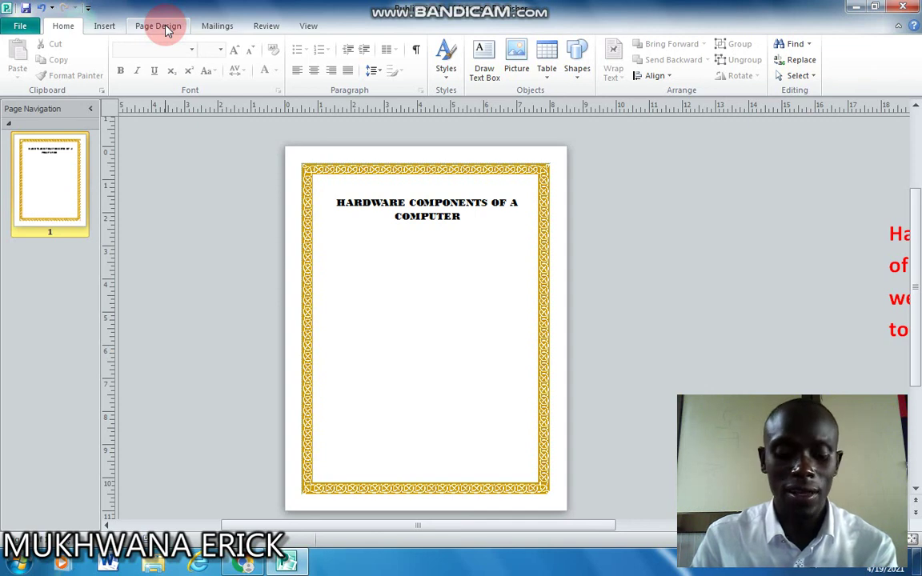
Switch to editing Master Page A from the Page Design tab's Master Pages list.
click(164, 27)
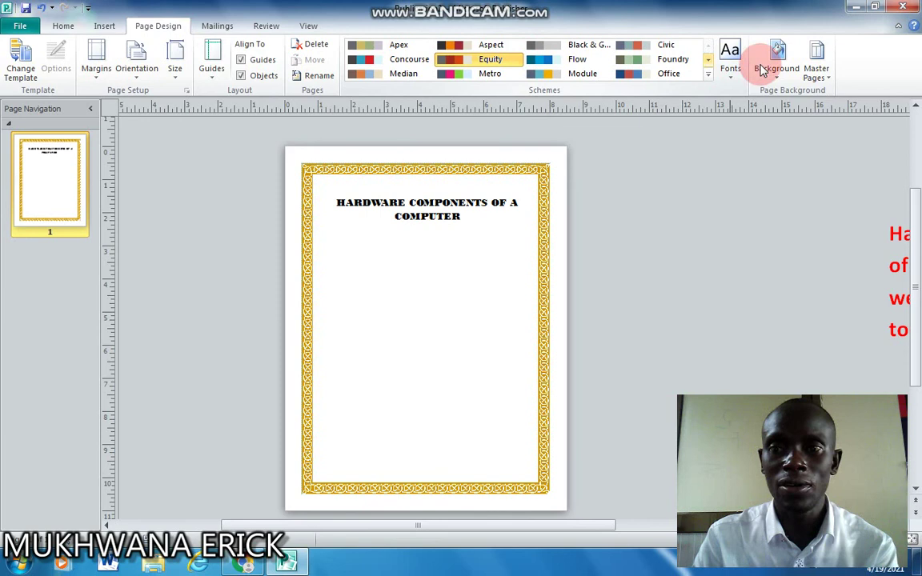
click(825, 78)
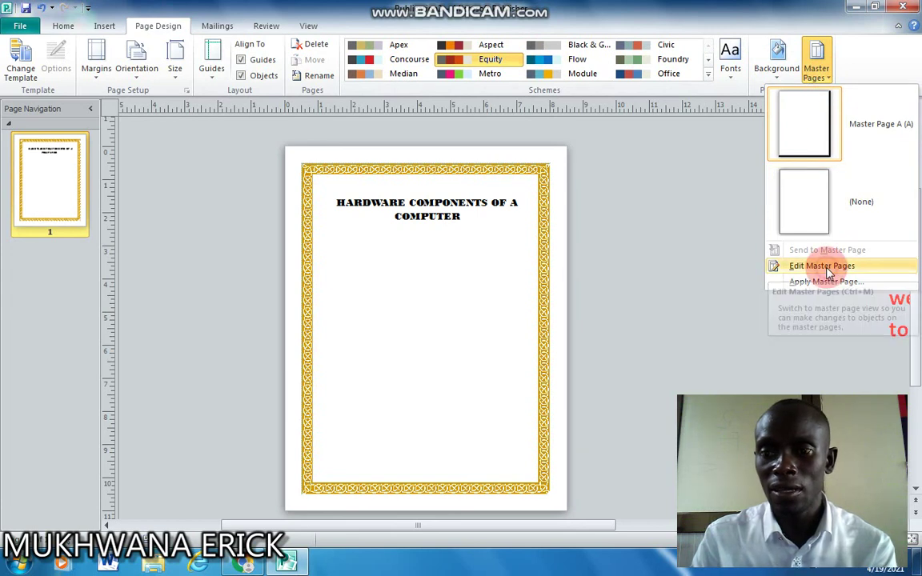
click(825, 267)
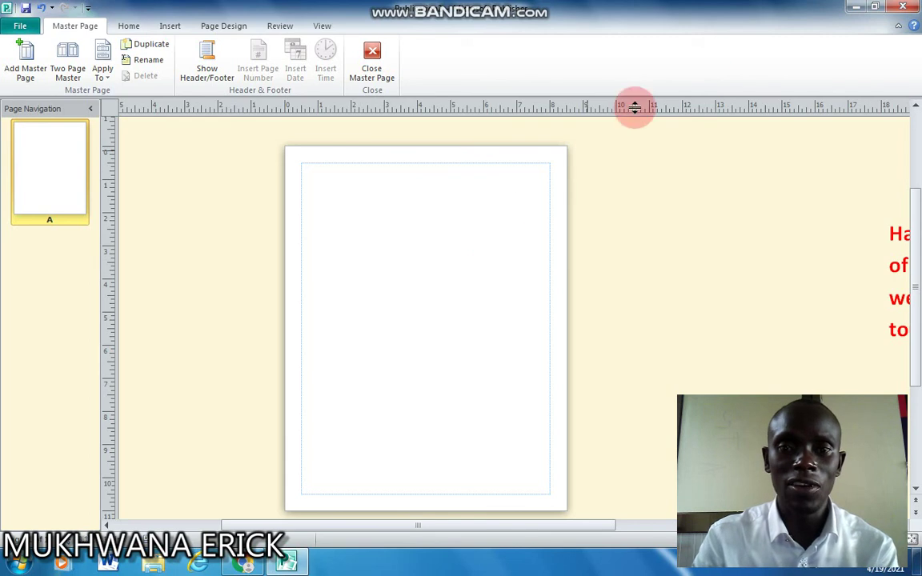
Drag the computer picture file from the desktop onto Master Page A.
click(876, 9)
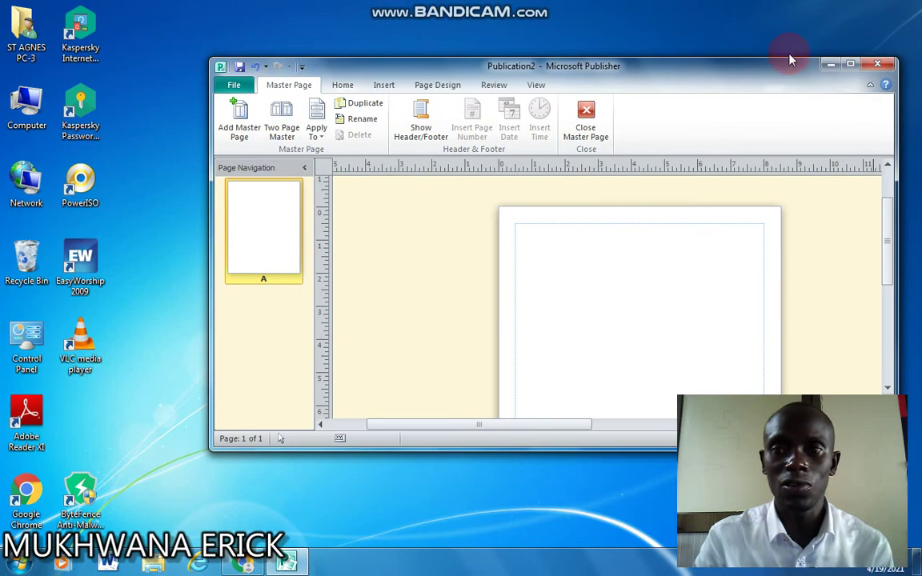
drag(757, 74, 612, 62)
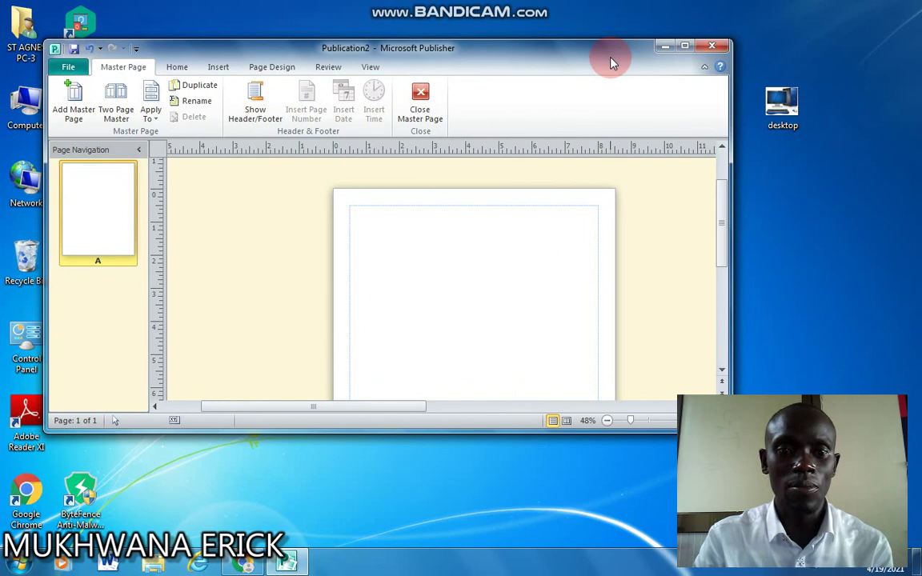
click(783, 112)
drag(783, 116, 654, 205)
drag(610, 231, 470, 299)
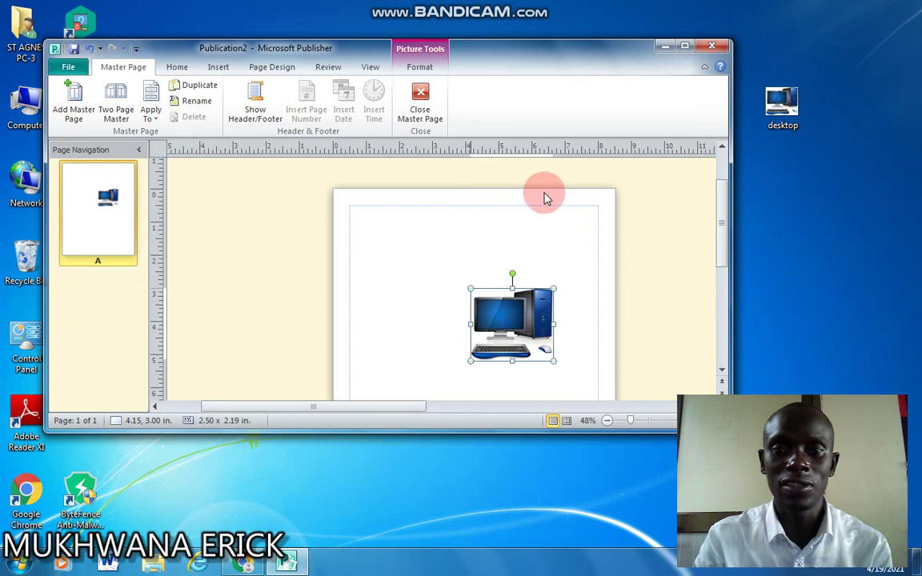
click(683, 45)
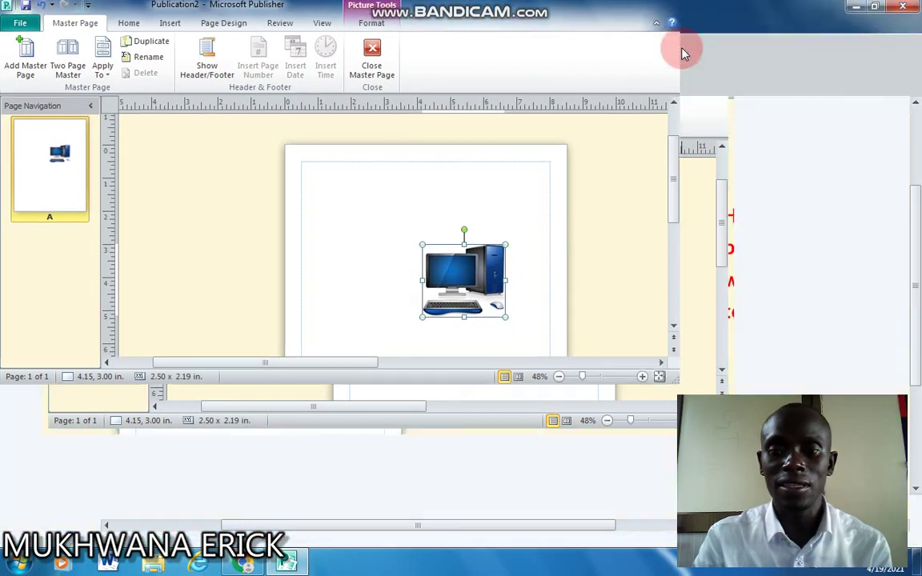
Enlarge the computer picture to span the page width and move it up.
drag(505, 317, 524, 359)
drag(422, 359, 301, 367)
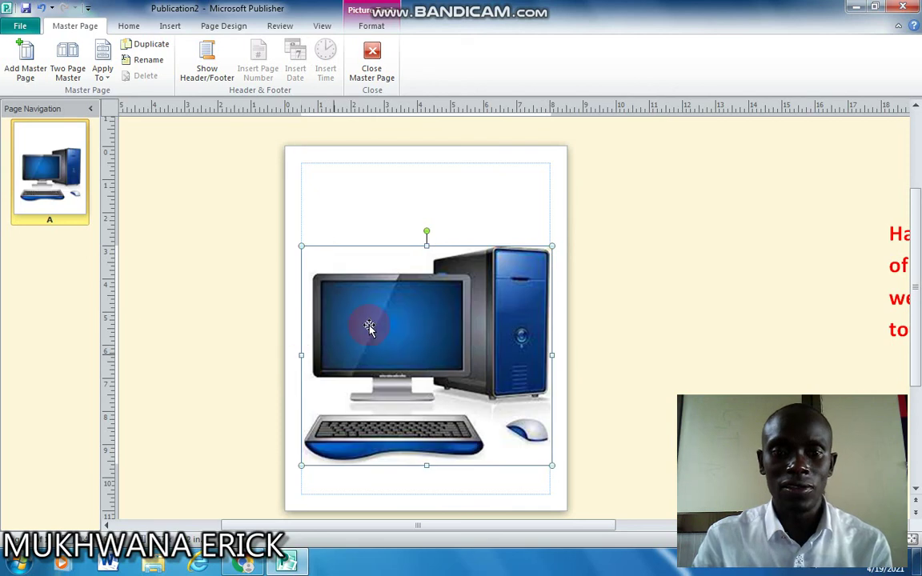
drag(394, 310, 393, 294)
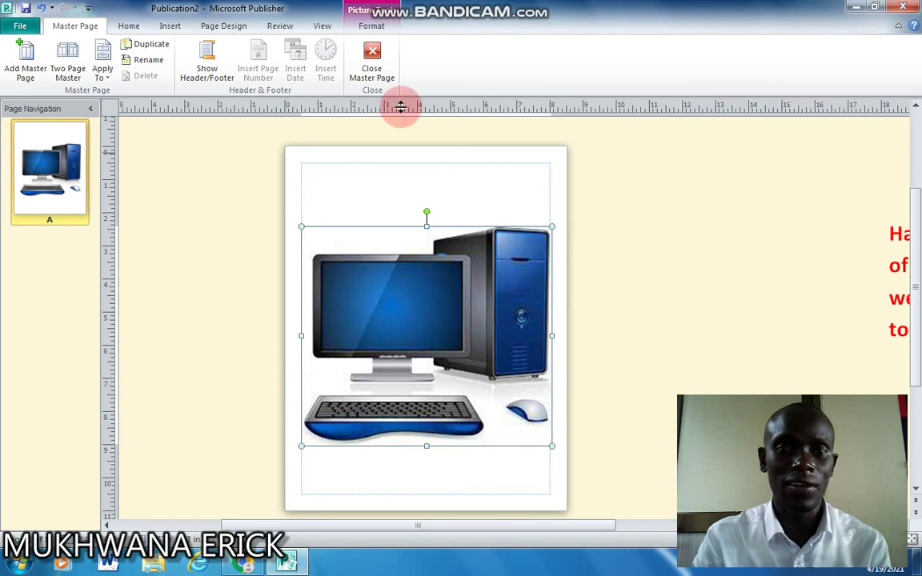
Return to page 1 and try the red hardware text box over the picture, then put it back beside the page.
click(383, 72)
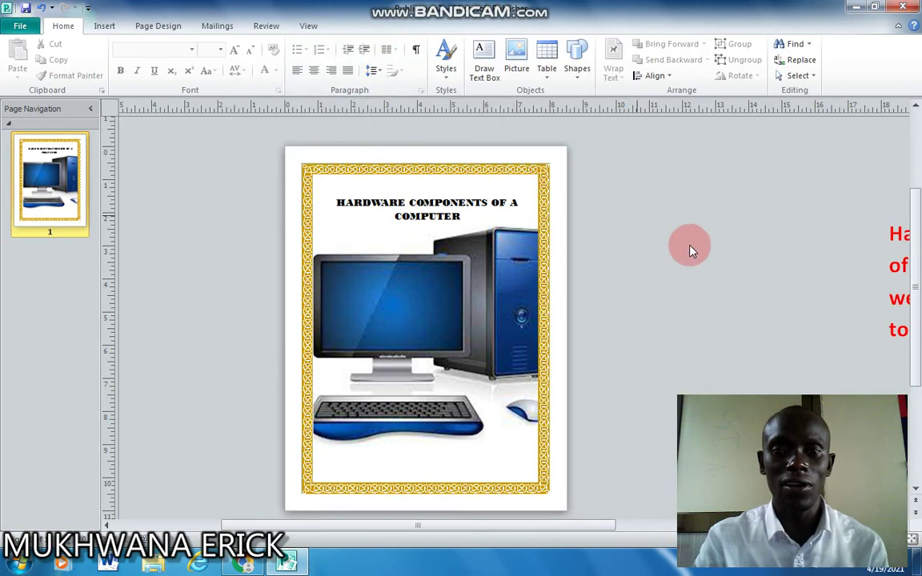
click(896, 233)
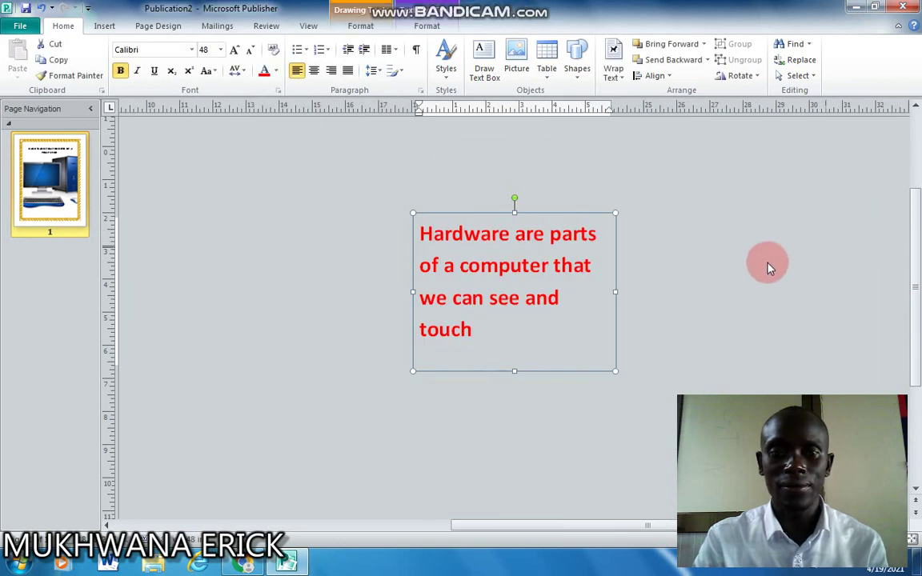
drag(515, 529, 348, 501)
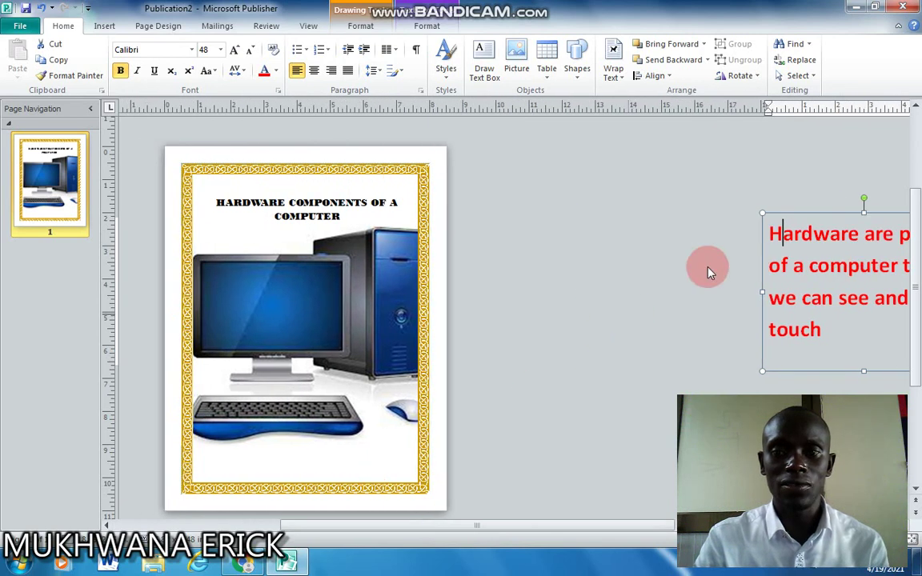
drag(829, 211, 267, 254)
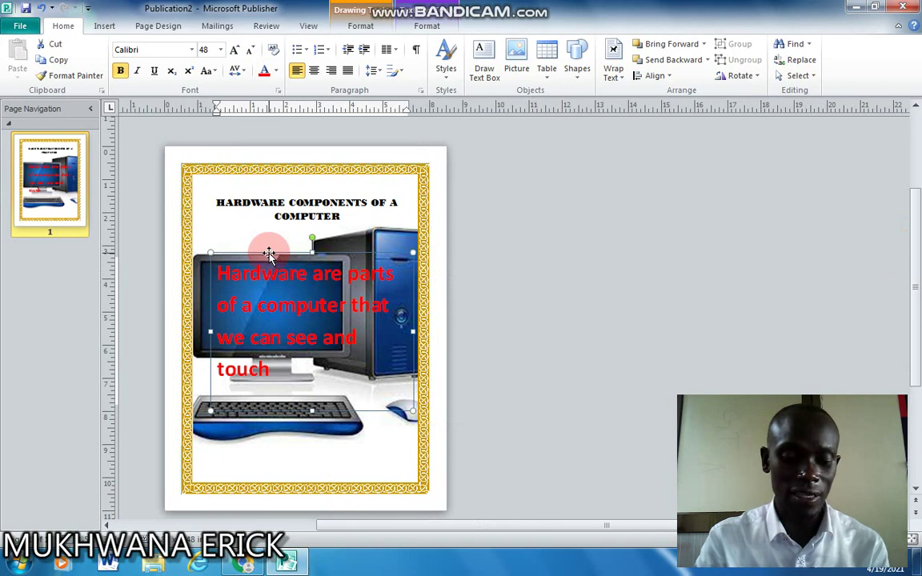
click(297, 253)
drag(296, 253, 525, 214)
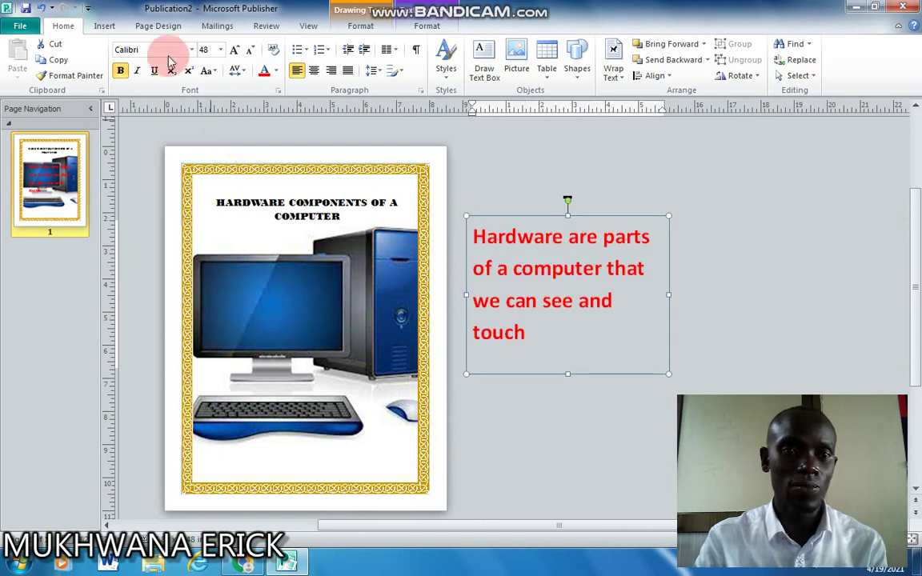
Reopen Master Page A for editing and select its computer picture.
click(160, 26)
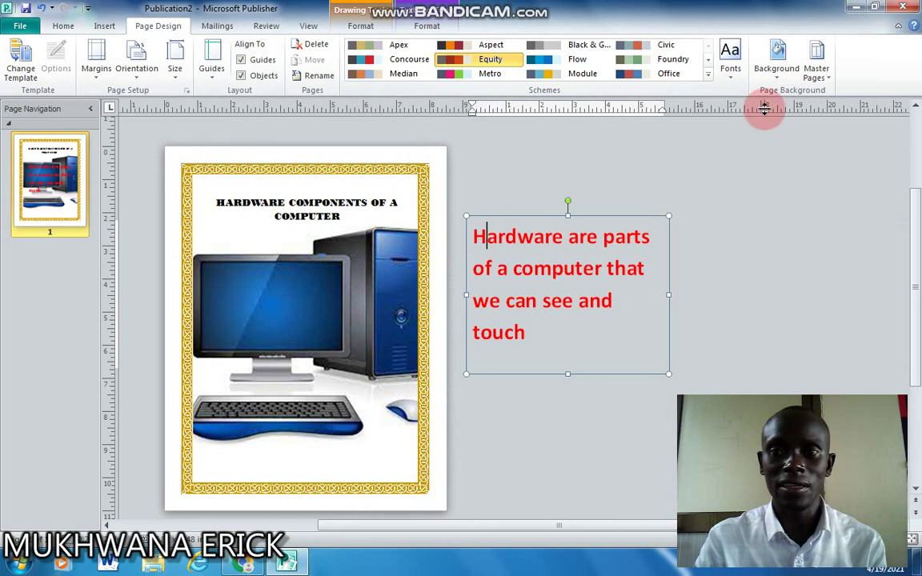
click(818, 70)
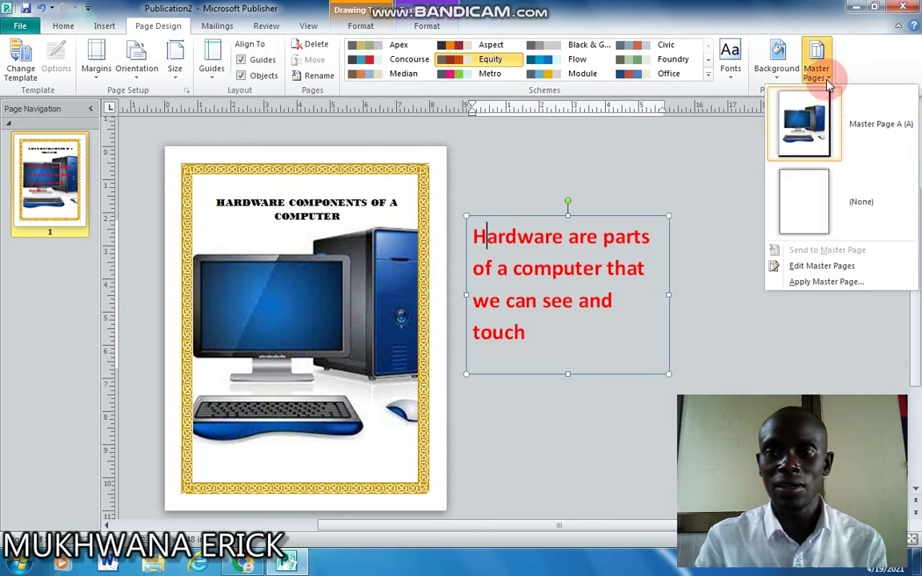
click(824, 266)
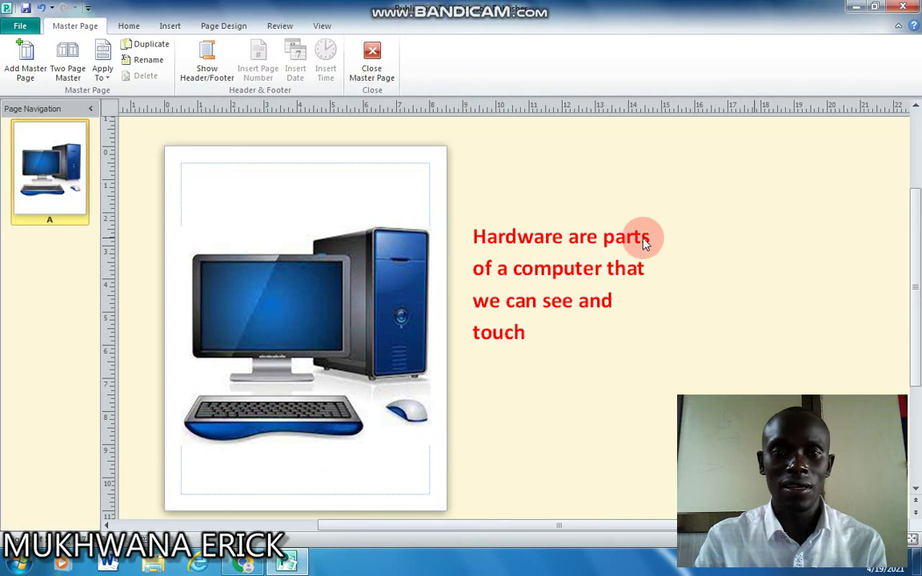
click(319, 289)
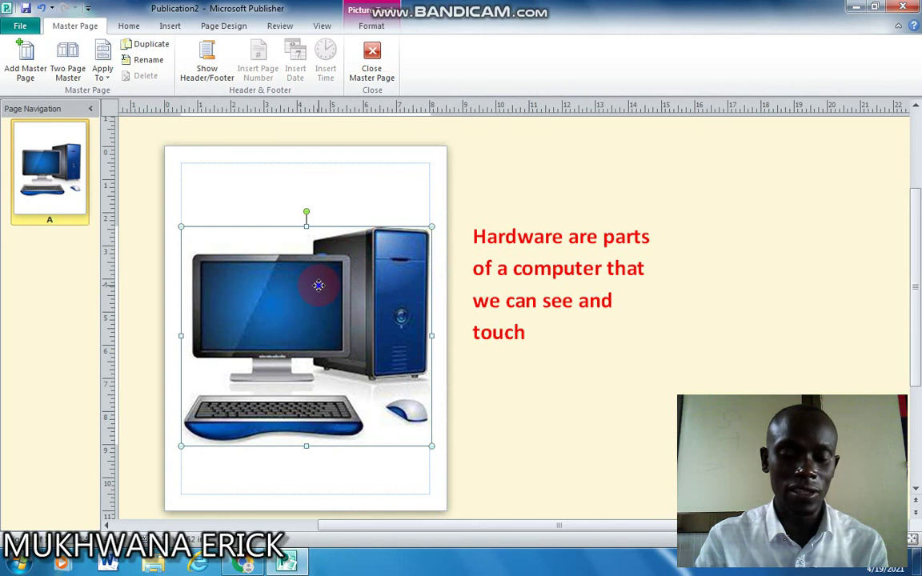
Set the computer picture's colour to Washout in Format Picture.
right_click(320, 289)
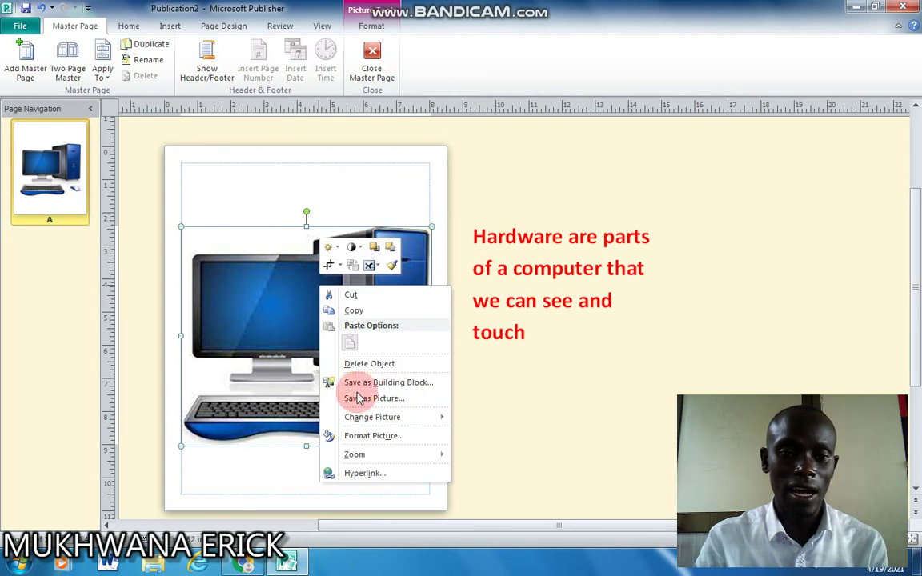
click(367, 437)
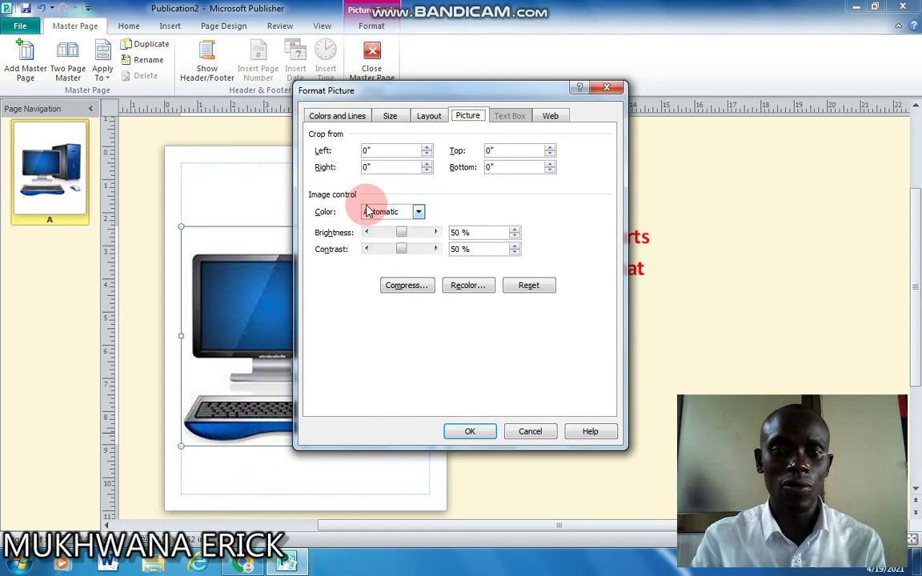
click(418, 213)
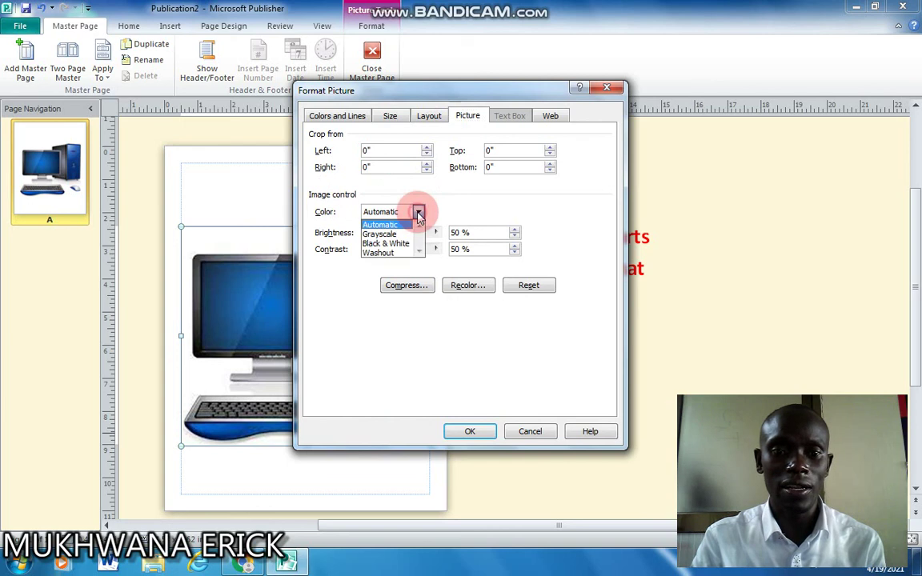
click(401, 253)
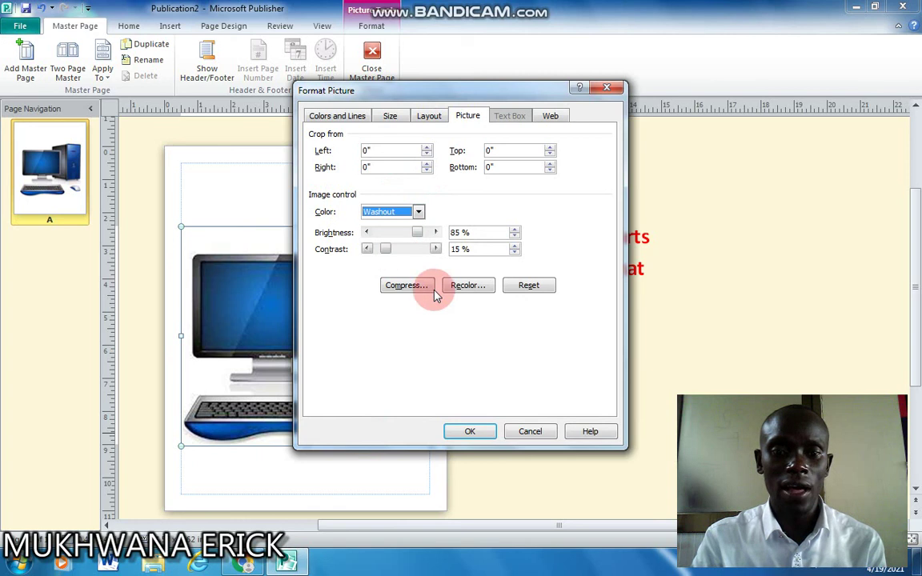
click(470, 432)
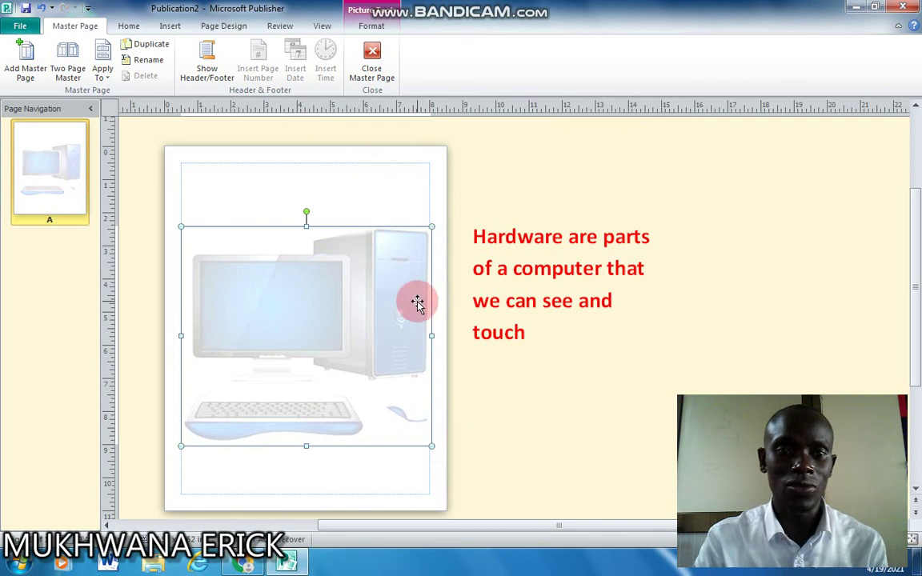
Back on page 1, drag the red hardware text box over the faded computer picture.
click(379, 80)
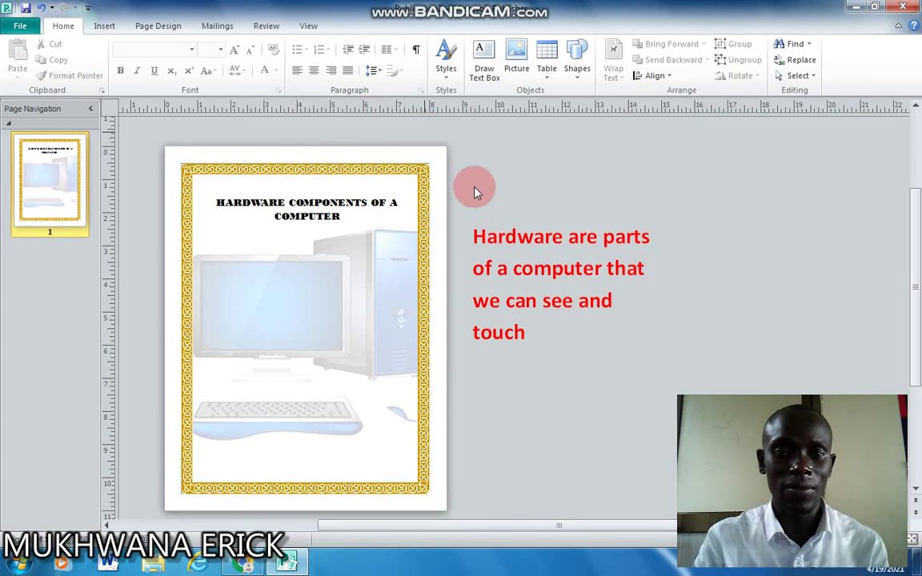
click(506, 239)
drag(518, 220, 255, 249)
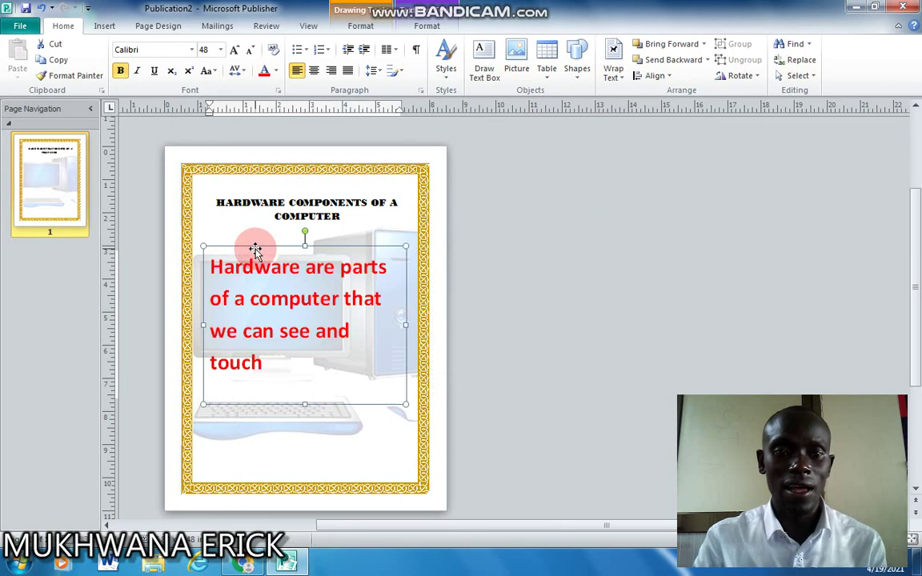